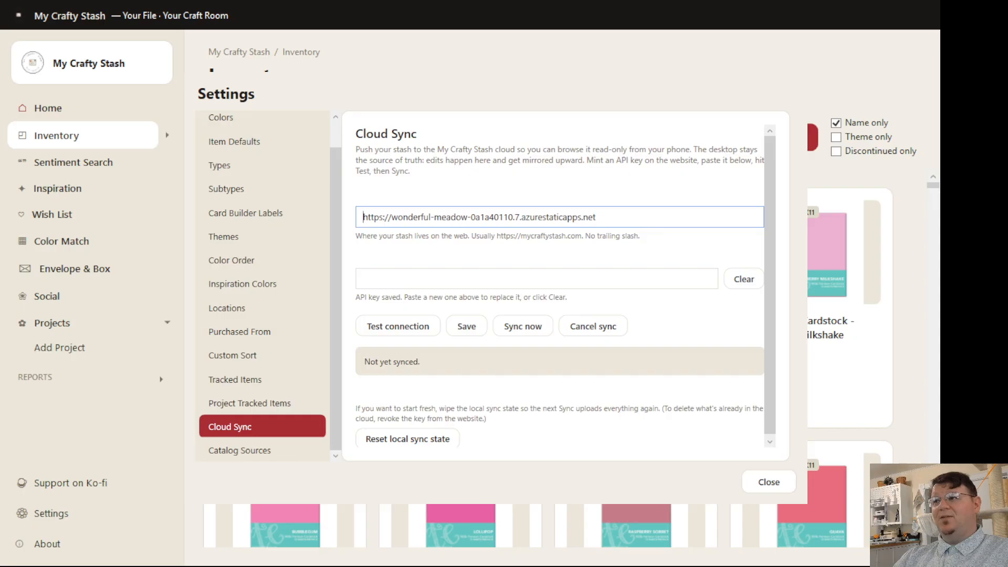
# Step: Switch to the My Crafty Stash website in the browser, go to its home page and sign out of the account
pyautogui.hotkey('alt', 'Tab')
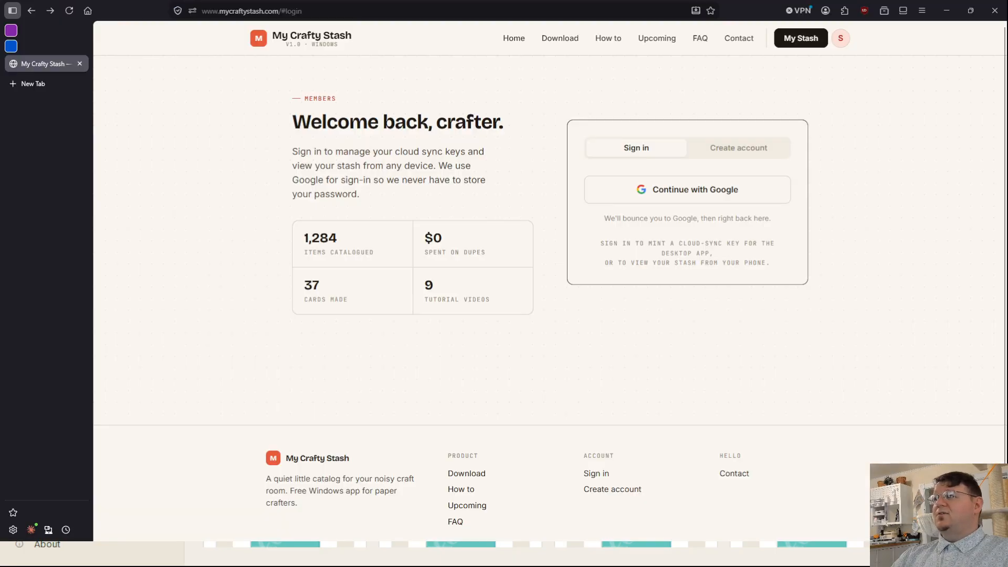
pyautogui.click(507, 39)
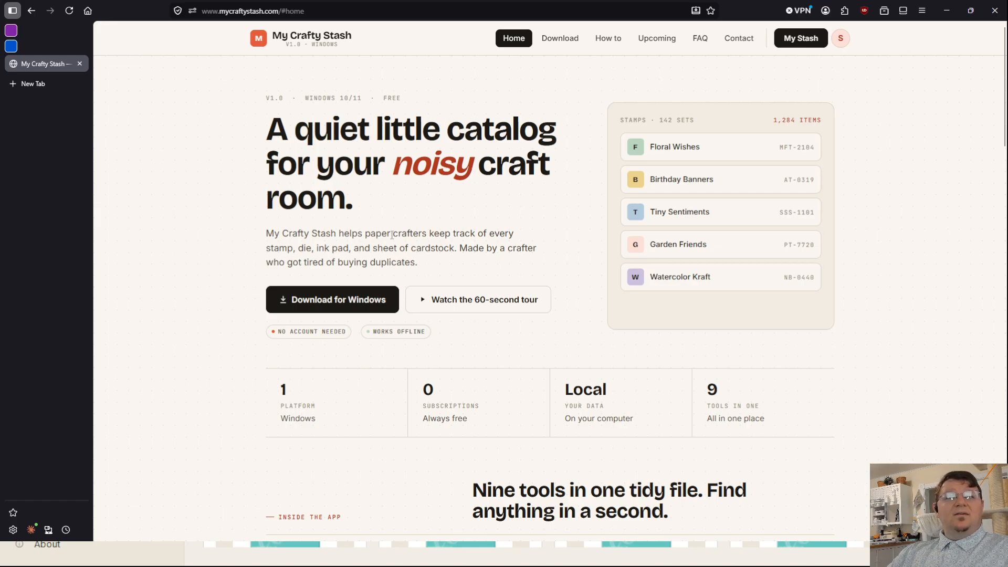
pyautogui.click(841, 39)
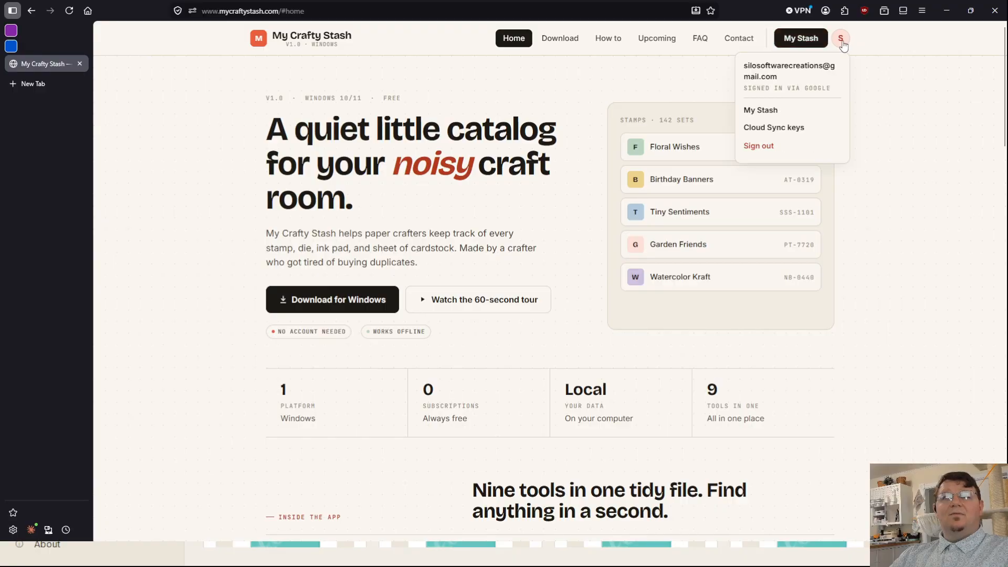
pyautogui.click(760, 150)
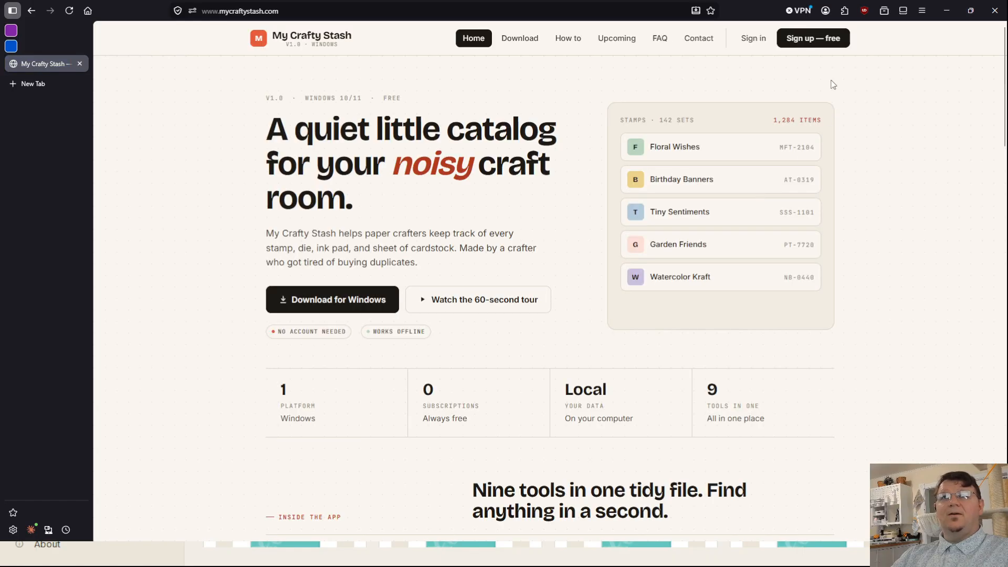
# Step: Go from the website's account creation form to its sign-in form and sign in with the existing Google account
pyautogui.click(806, 42)
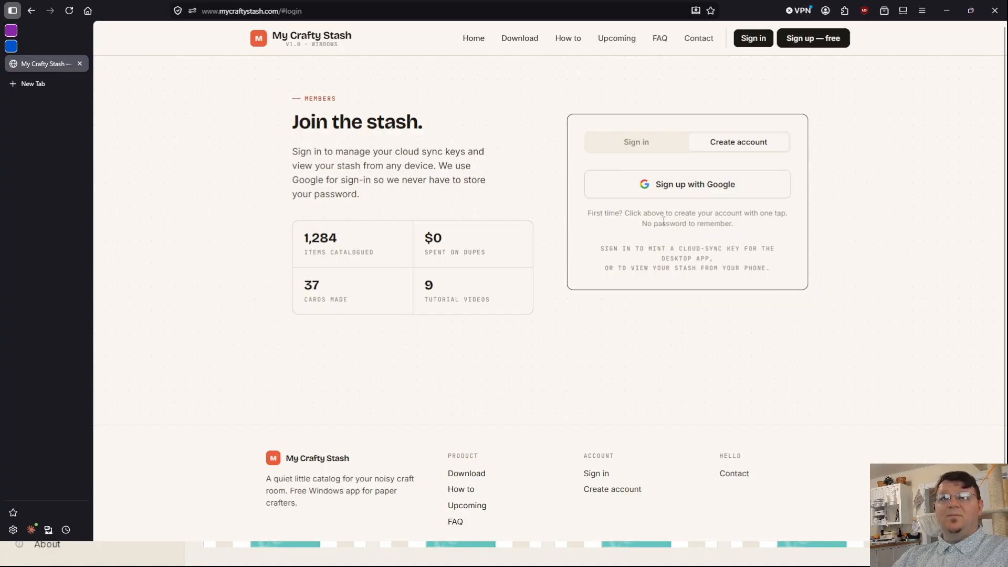
pyautogui.click(645, 148)
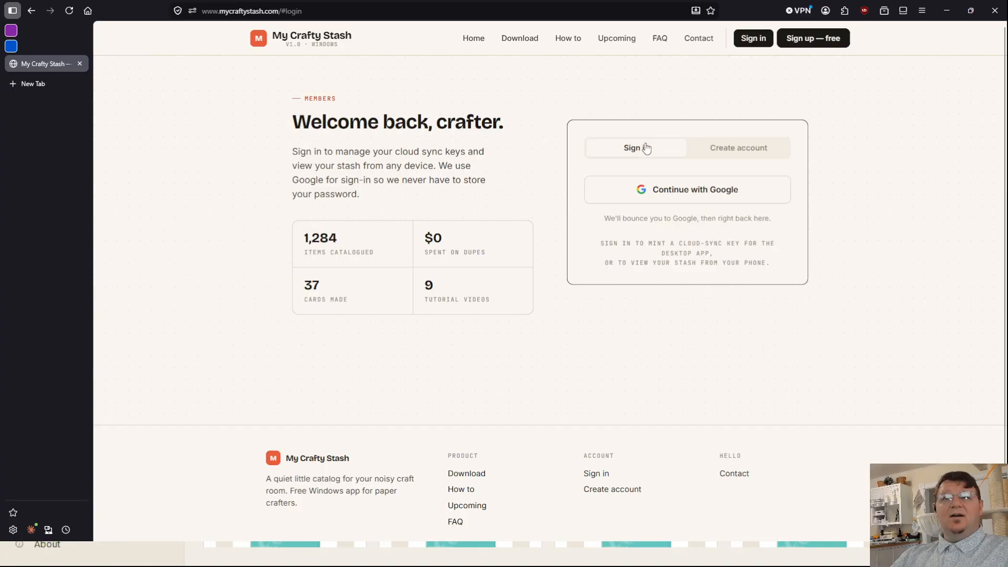
pyautogui.click(676, 197)
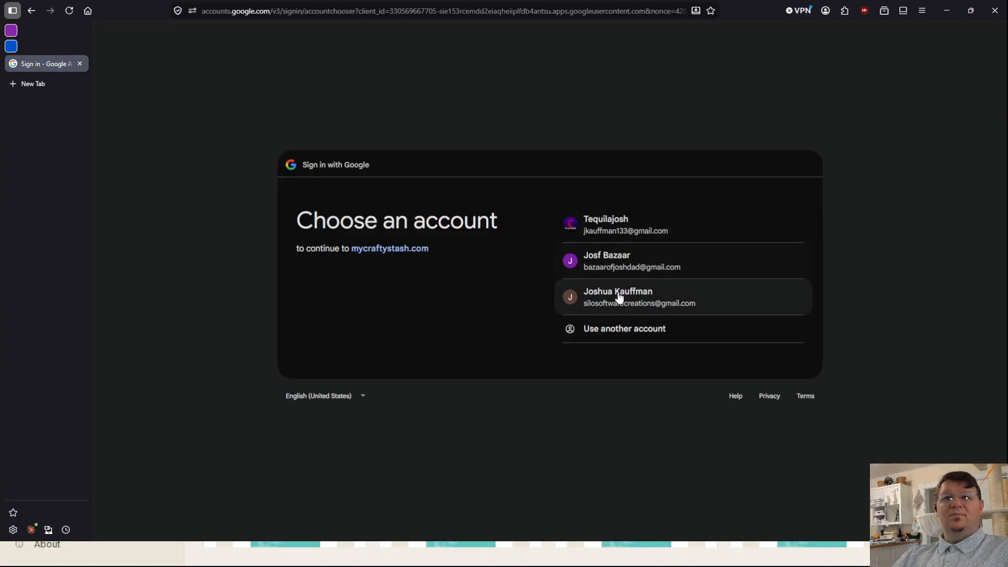
pyautogui.click(617, 292)
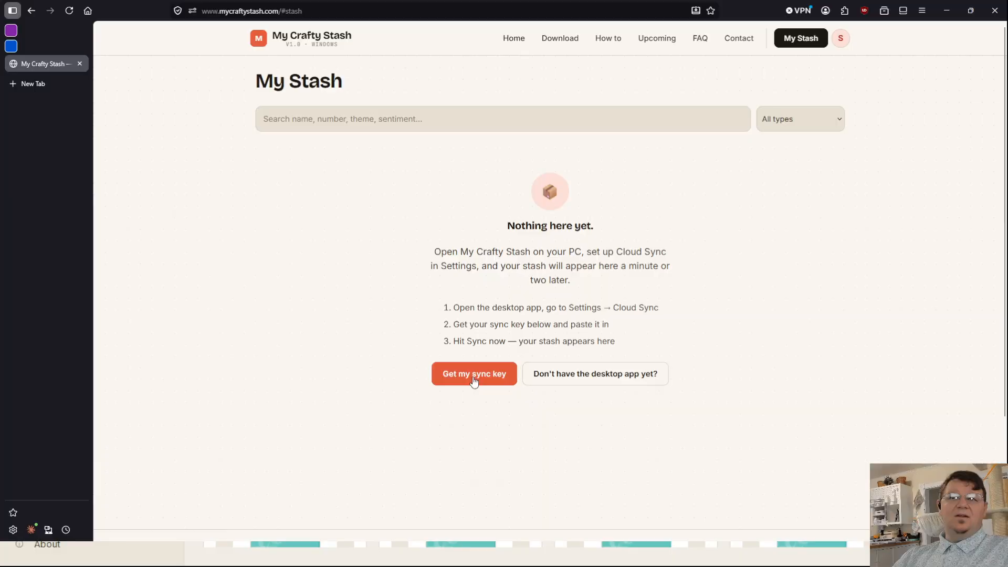
# Step: View the download page for the Windows desktop app and return to My Stash
pyautogui.click(593, 377)
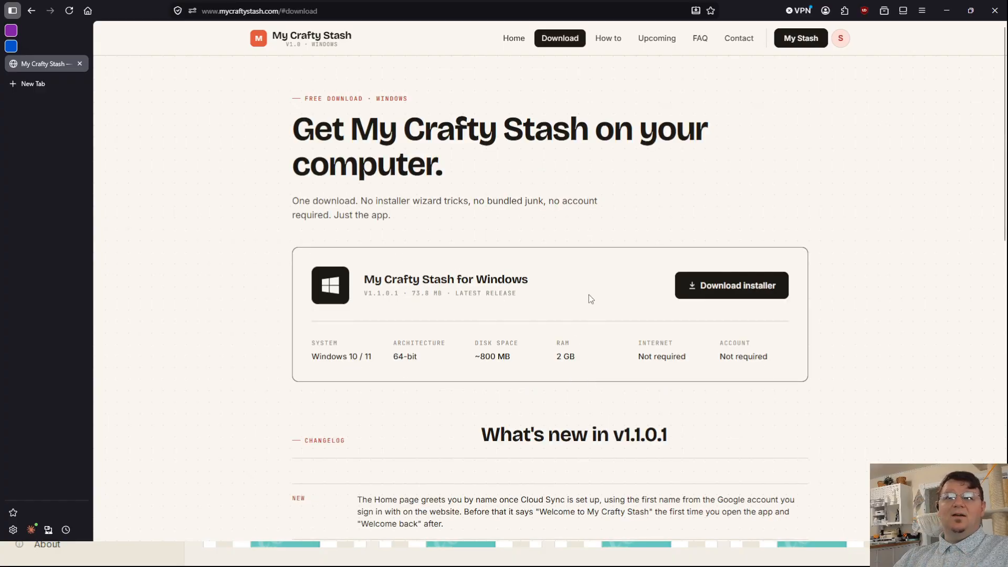
pyautogui.hotkey('alt', 'Left')
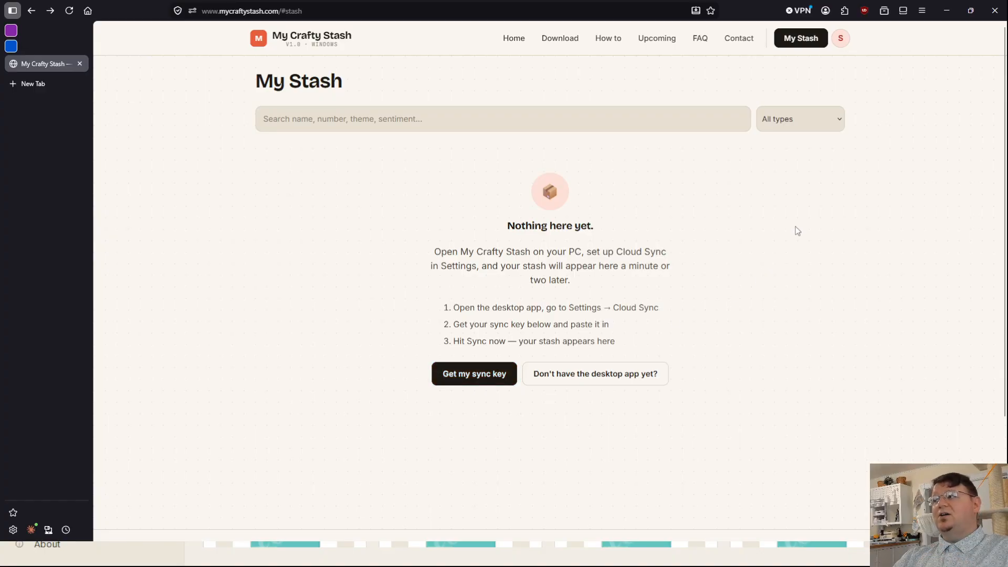
# Step: Open the account's Cloud Sync keys page and mint a new key labelled "Silo test"
pyautogui.click(841, 40)
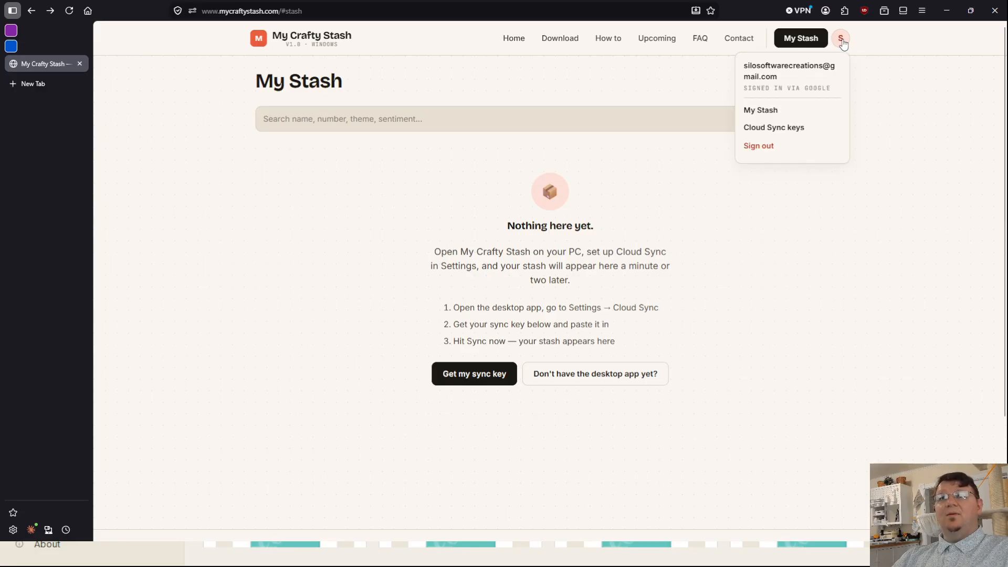
pyautogui.click(764, 132)
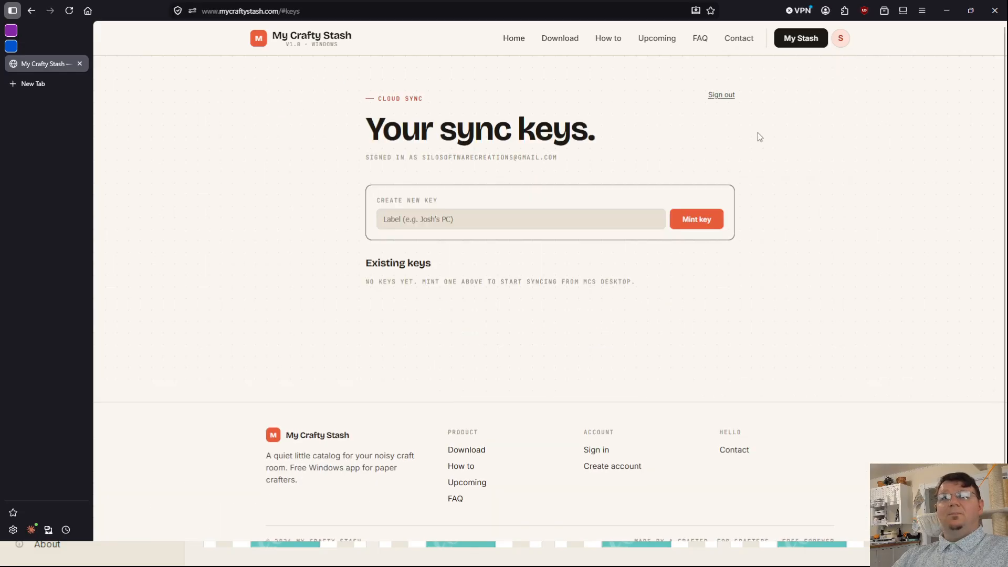
pyautogui.click(487, 219)
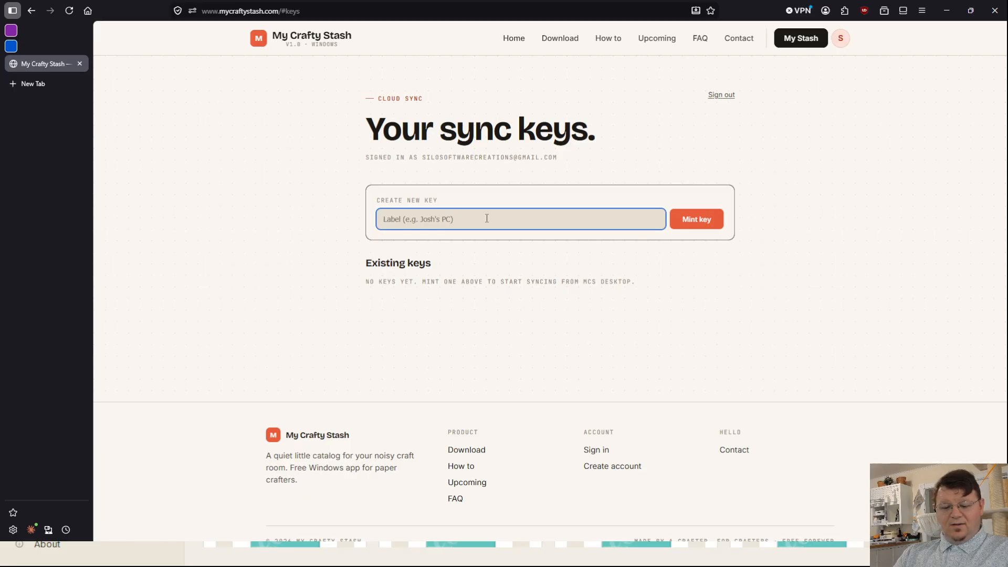
pyautogui.write('Silo test')
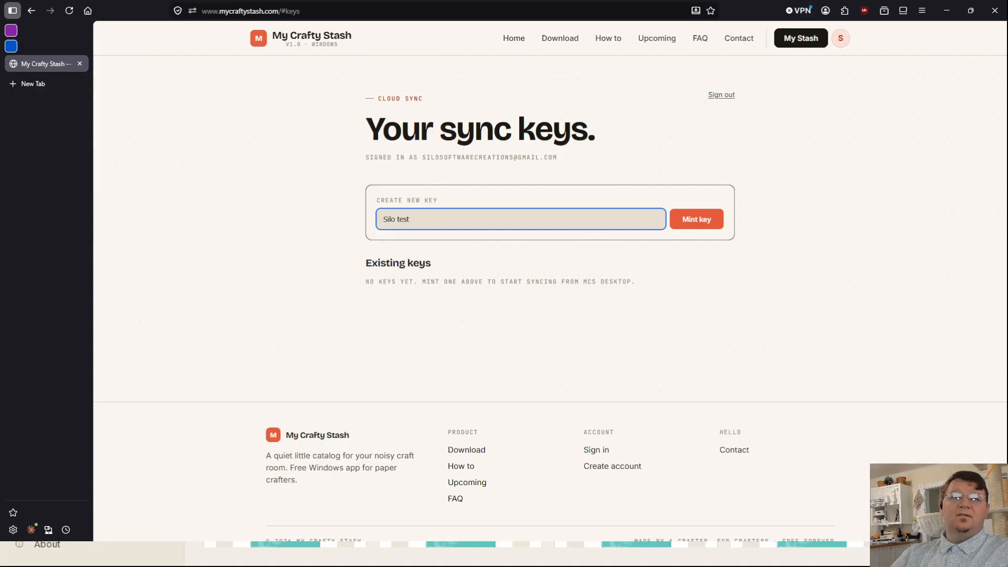
pyautogui.click(697, 225)
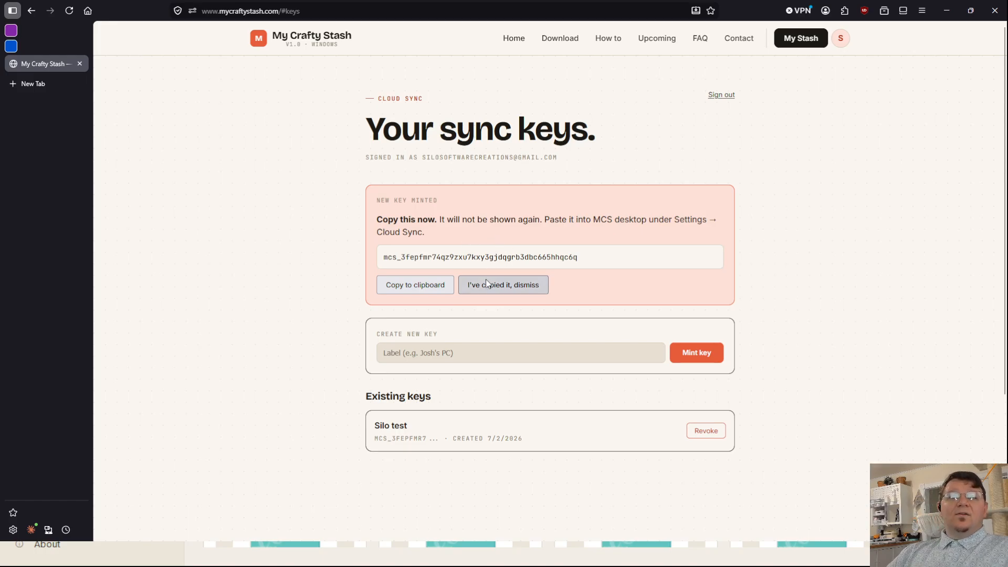
# Step: Copy the new sync key and paste it into the API key field of the desktop app's Cloud Sync settings
pyautogui.click(412, 288)
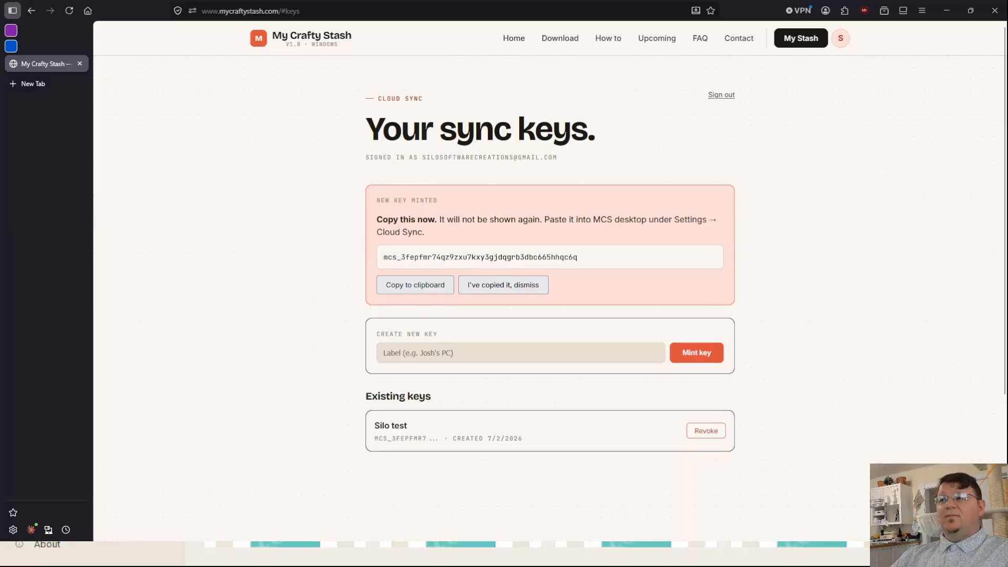
pyautogui.hotkey('alt', 'Tab')
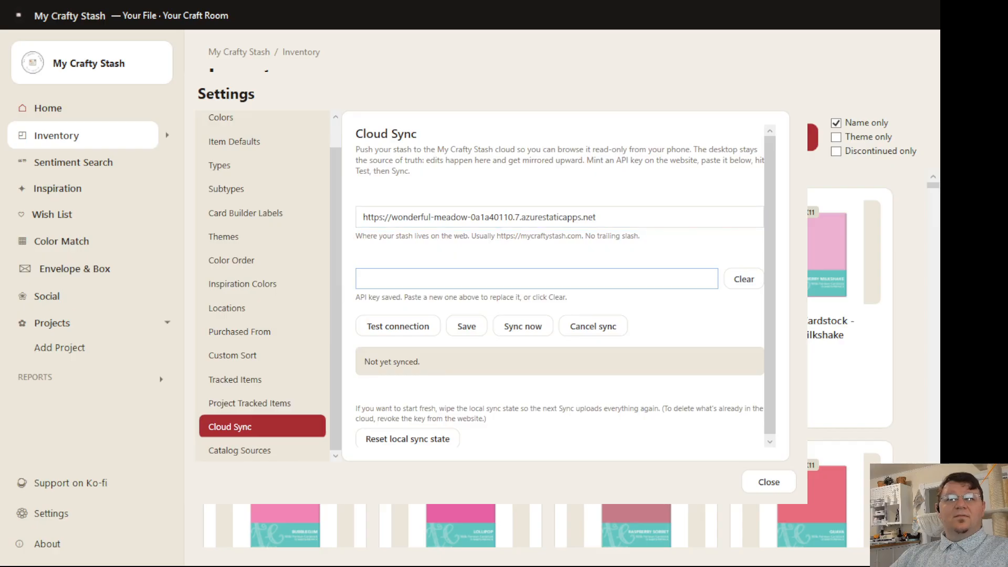
pyautogui.click(421, 283)
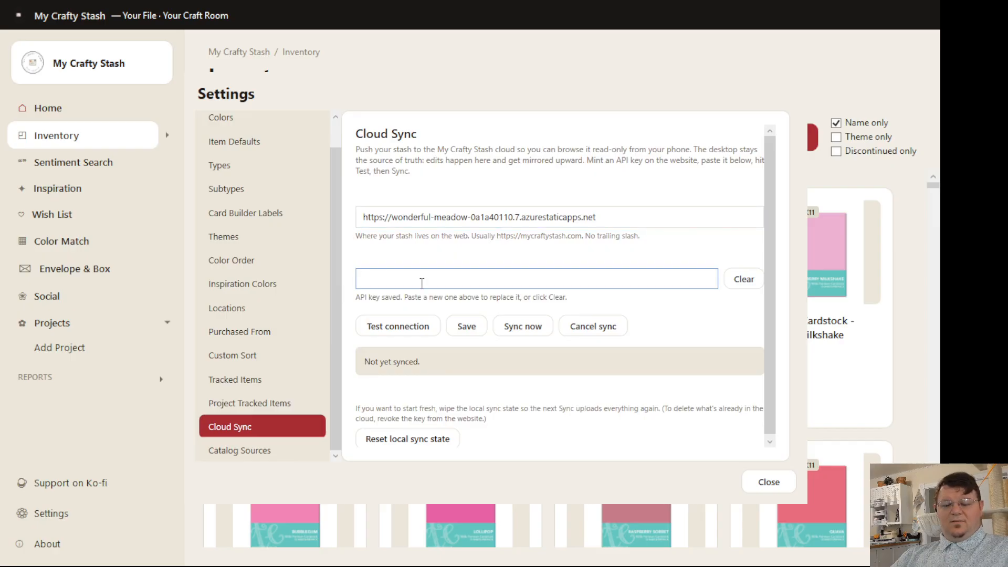
pyautogui.hotkey('ctrl', 'v')
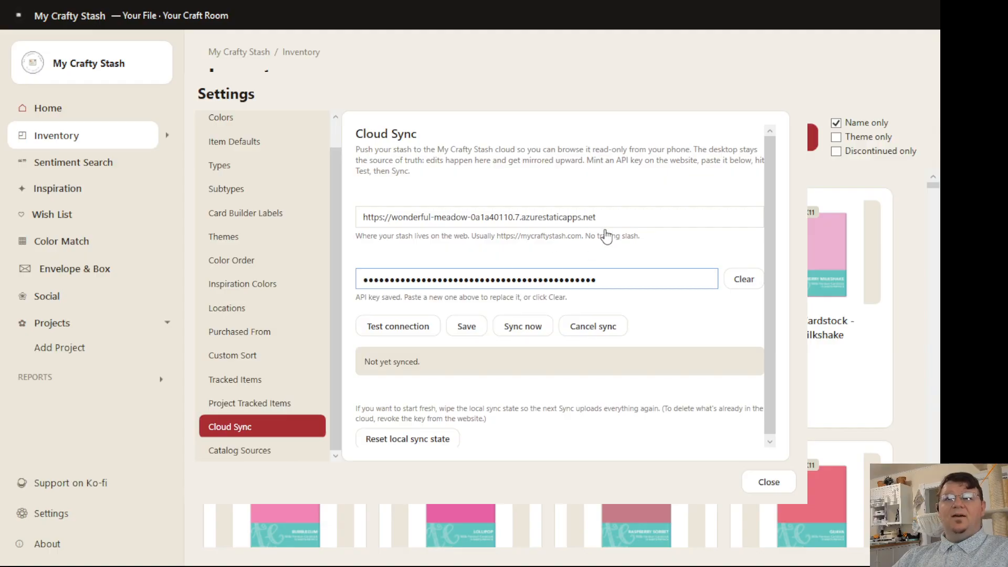
pyautogui.moveTo(604, 217); pyautogui.dragTo(335, 235)
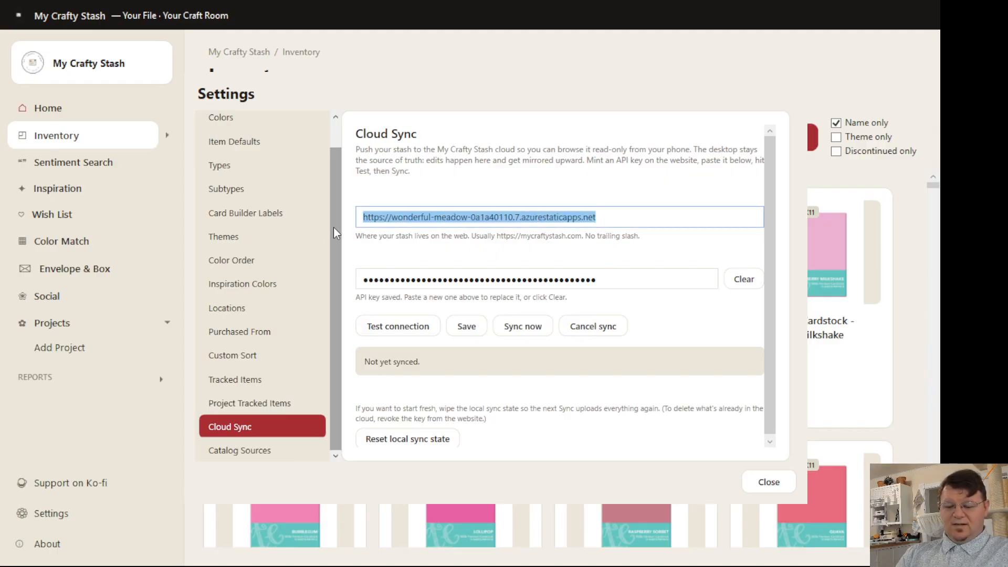
pyautogui.write('m')
pyautogui.press('BackSpace')
pyautogui.write('www')
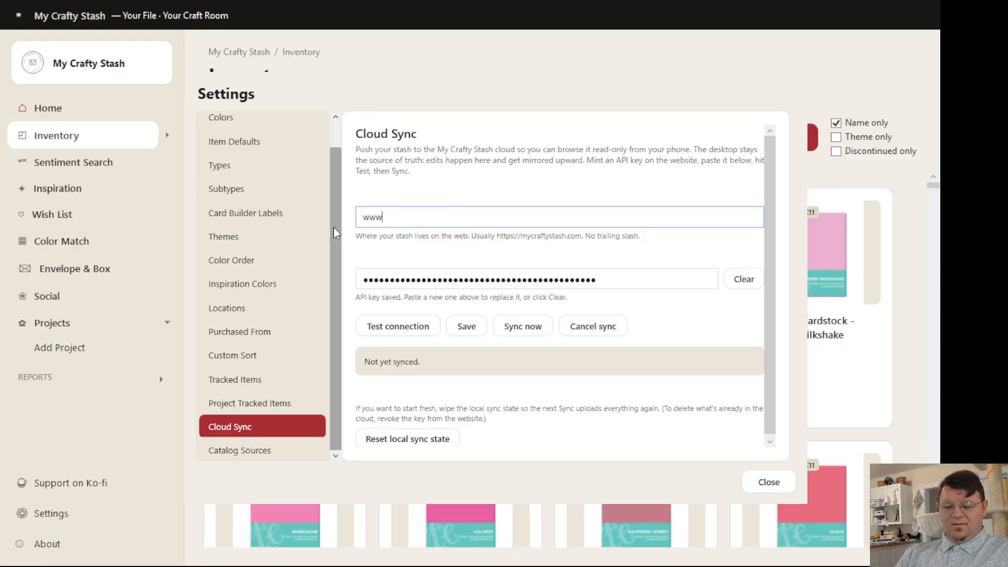
pyautogui.write('.mycrafty')
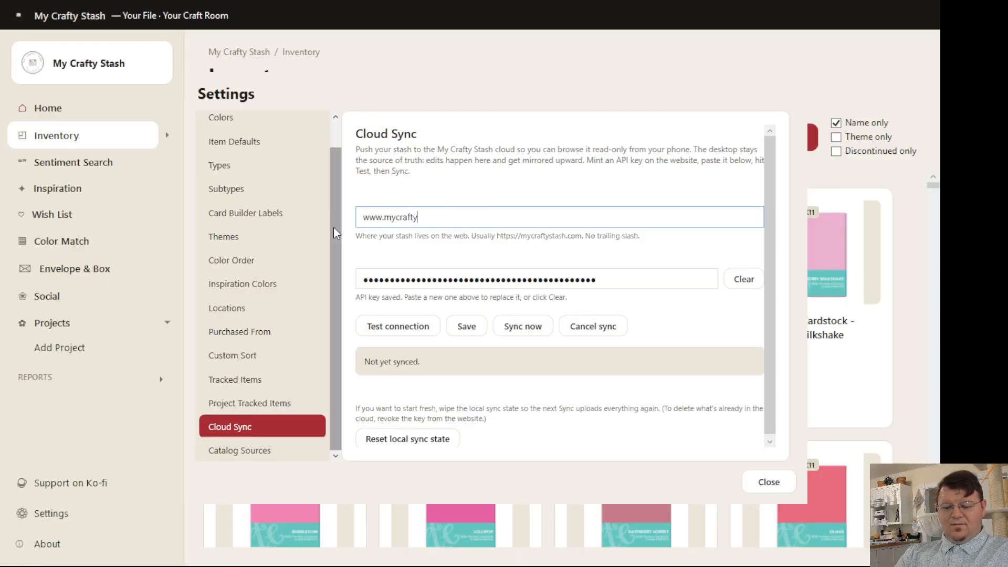
pyautogui.write('stash')
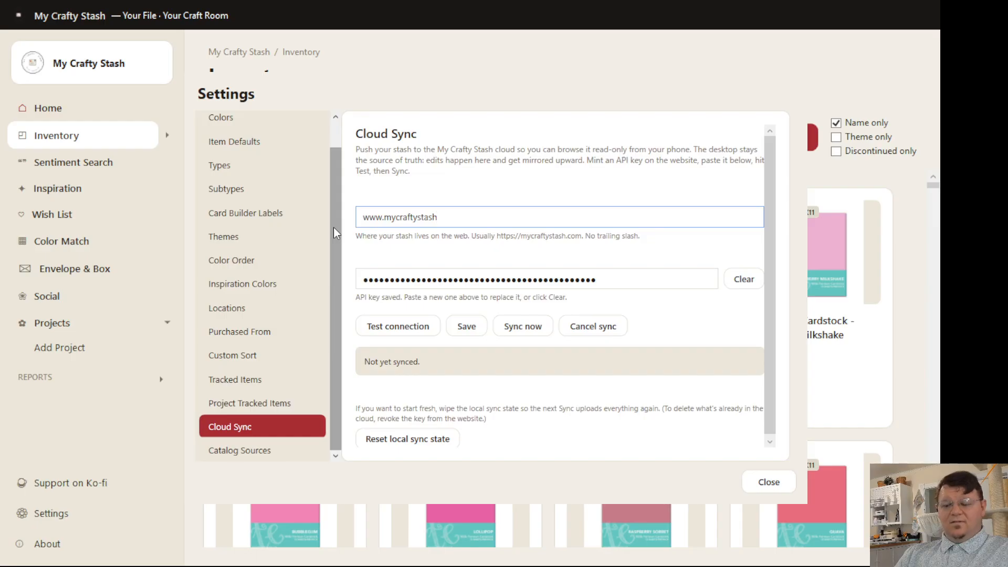
pyautogui.write('.com')
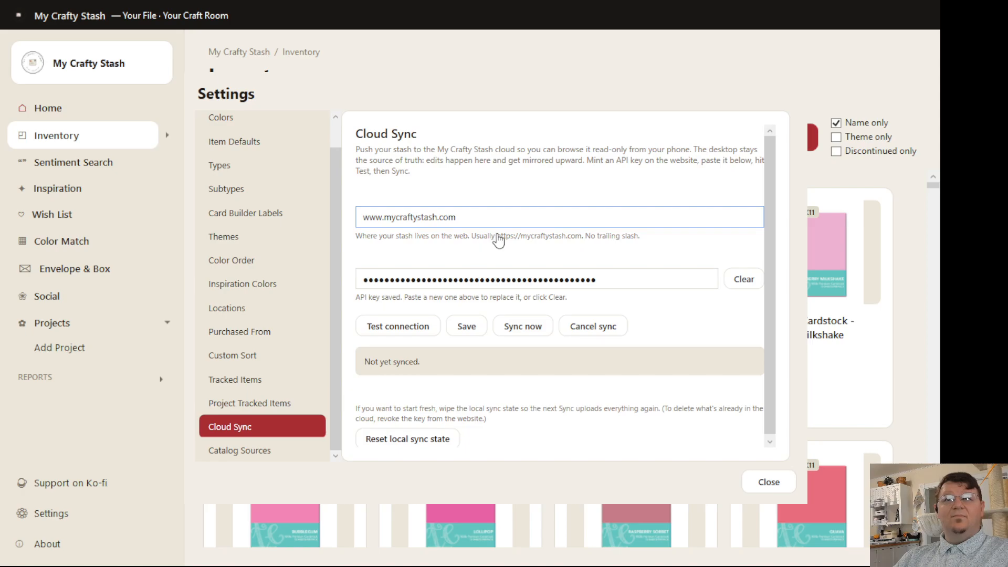
pyautogui.click(362, 218)
pyautogui.write('ht')
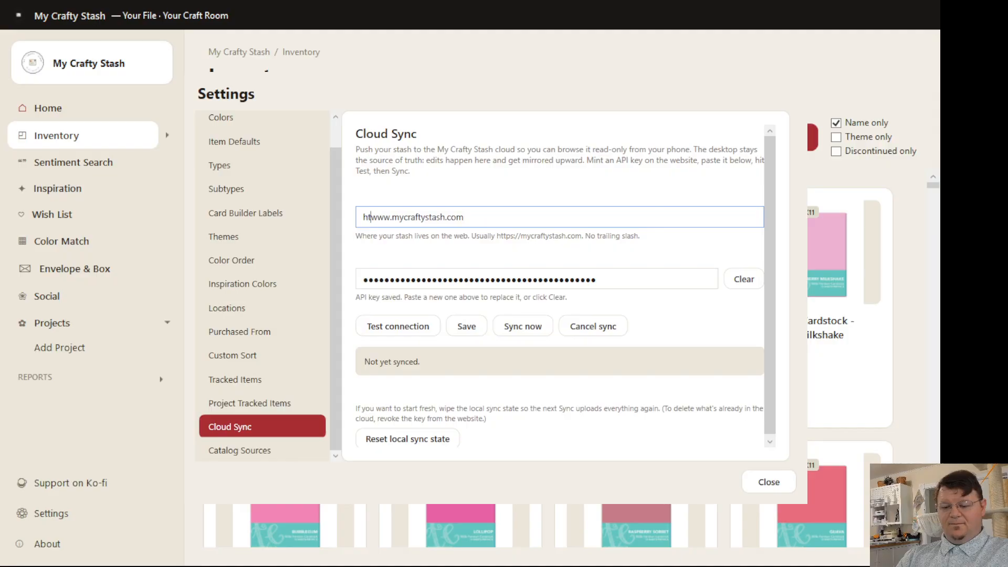
pyautogui.write('tp')
pyautogui.write('s:')
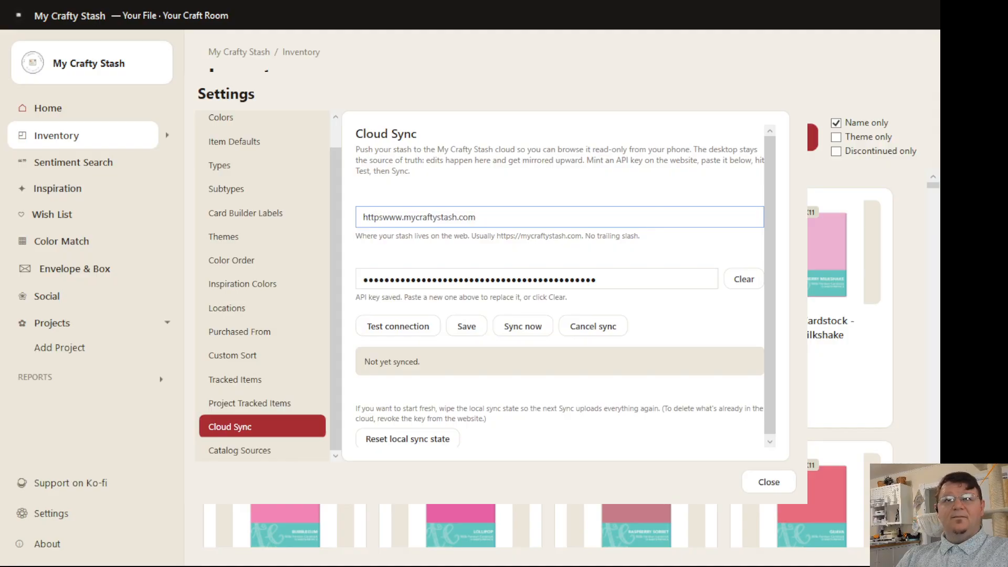
pyautogui.write('//')
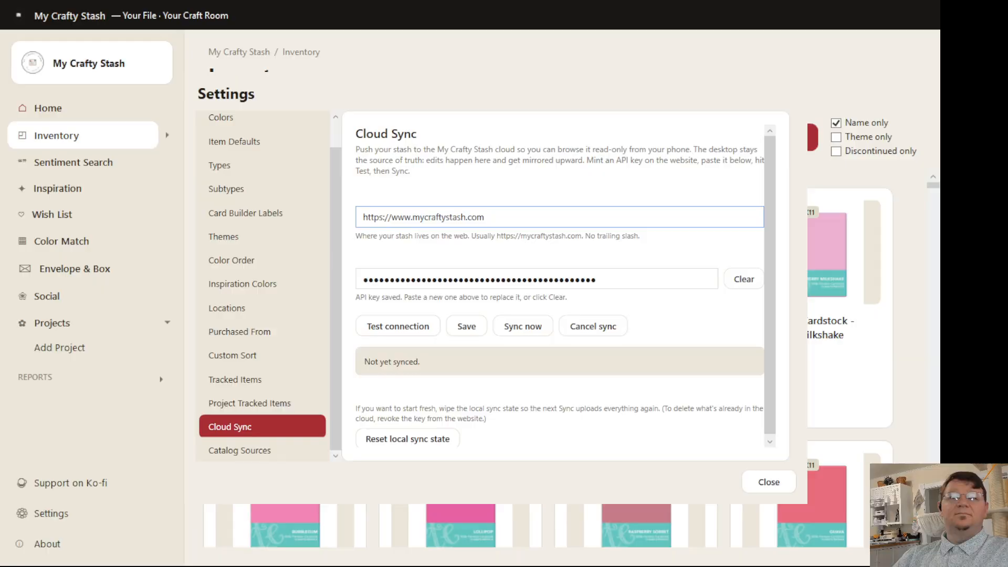
# Step: Test the cloud connection with the new address and key, and save the Cloud Sync settings
pyautogui.click(402, 329)
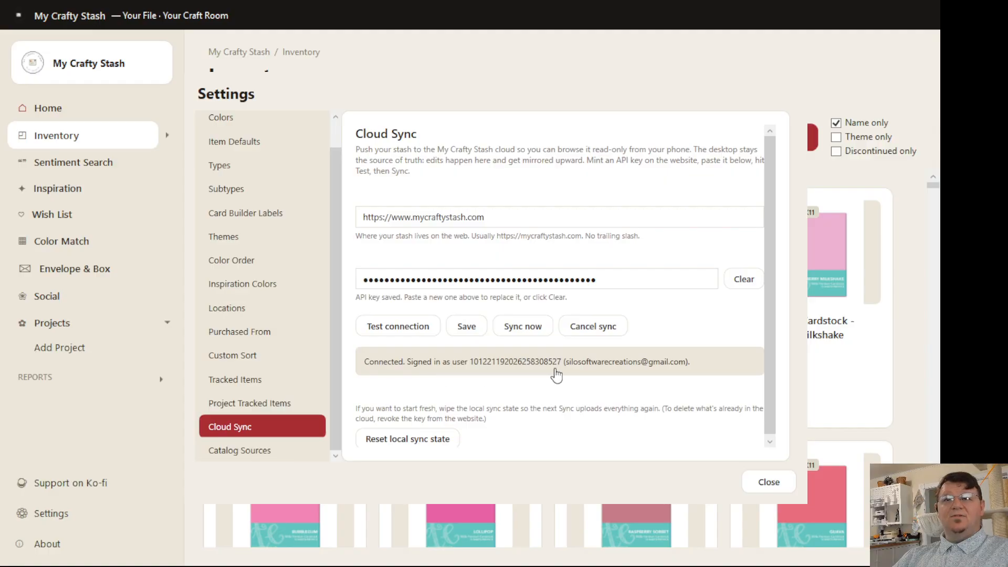
pyautogui.click(470, 330)
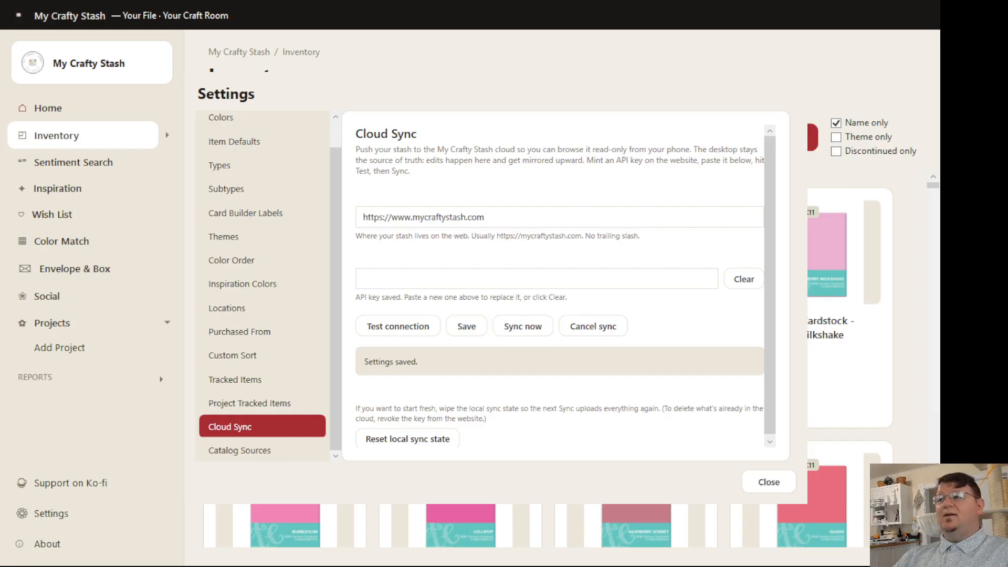
# Step: Switch back to the website in the browser and dismiss the notice showing the newly minted key
pyautogui.hotkey('alt', 'Tab')
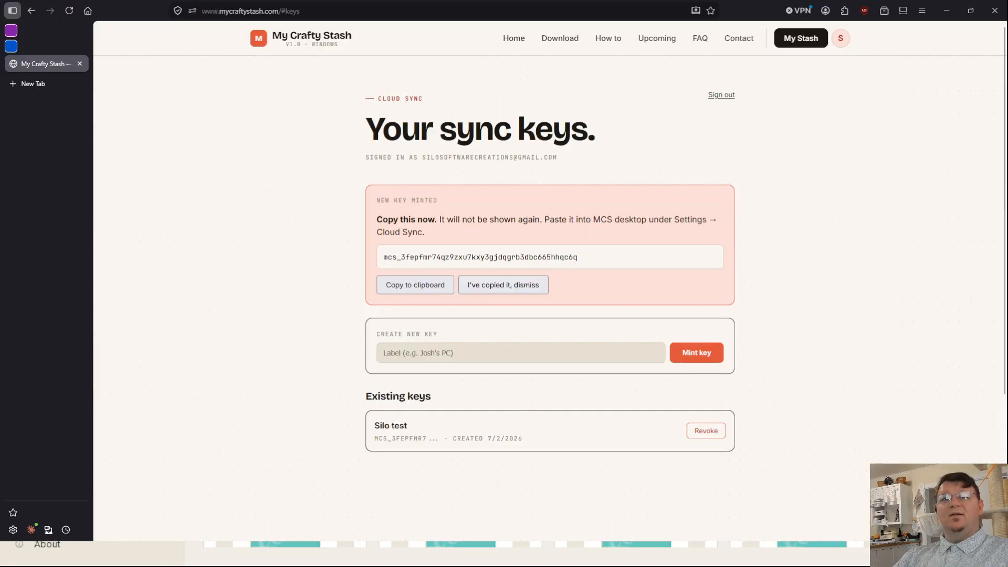
pyautogui.click(484, 286)
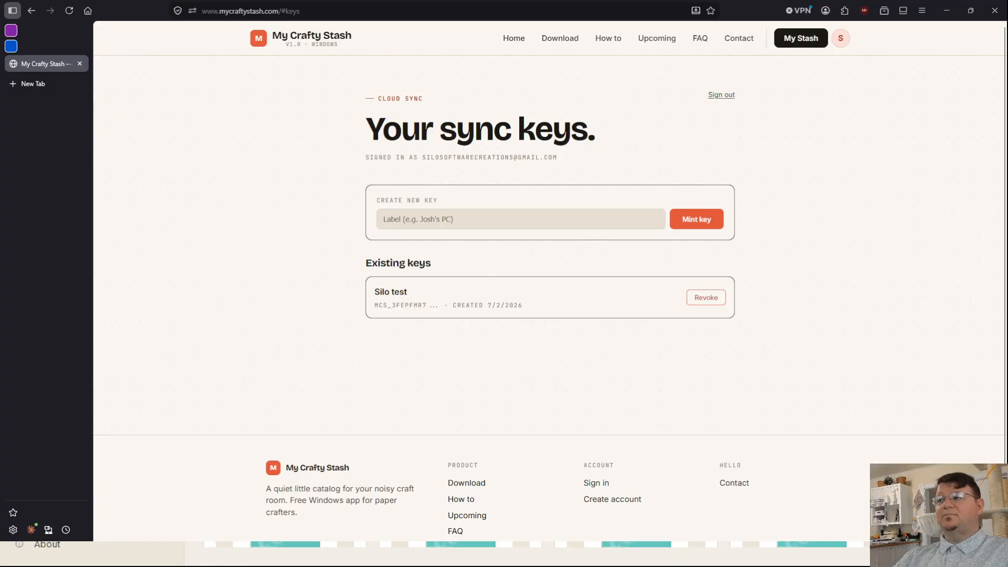
# Step: Return to the desktop app, start a cloud sync and cancel it while the images are uploading
pyautogui.hotkey('alt', 'Tab')
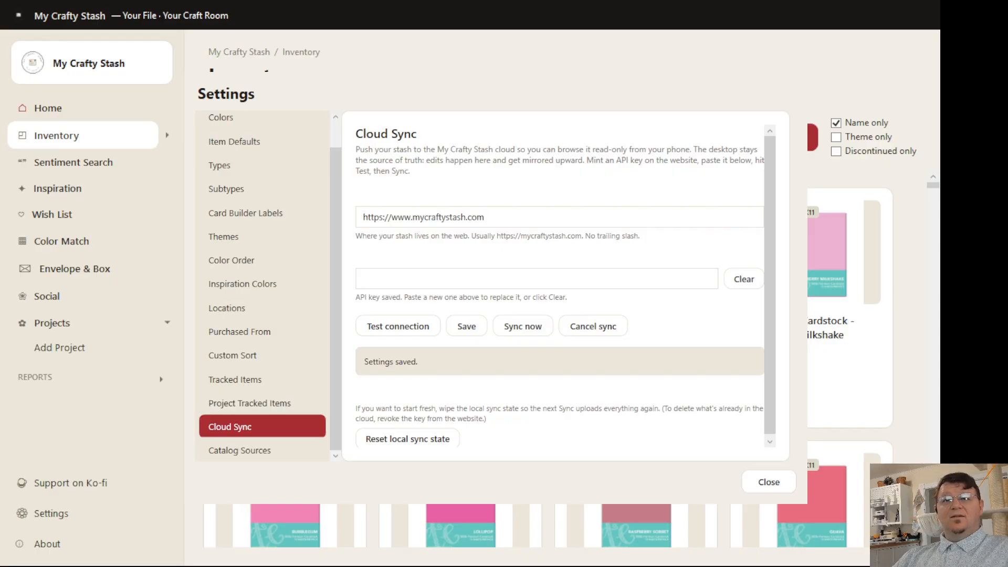
pyautogui.click(523, 326)
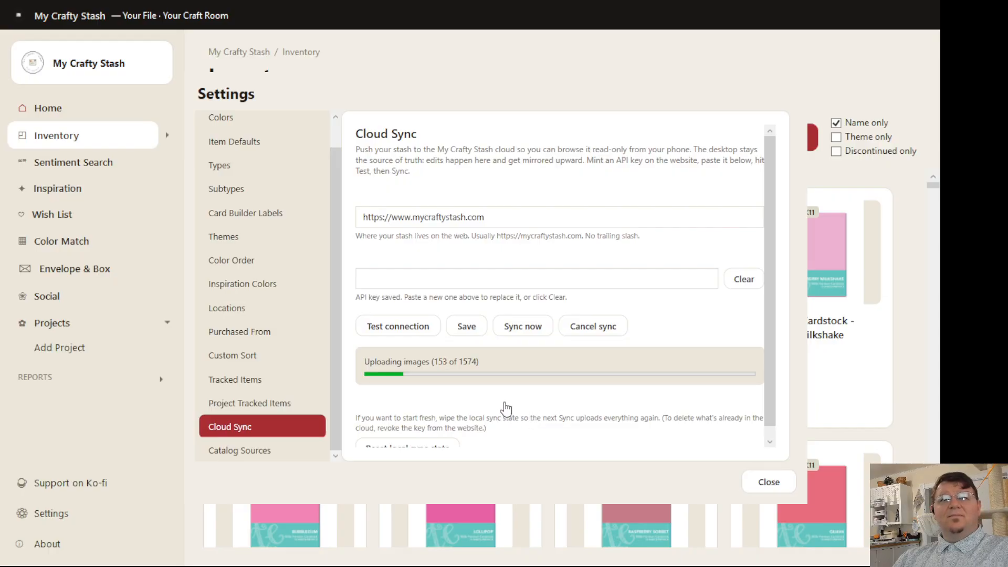
pyautogui.click(601, 332)
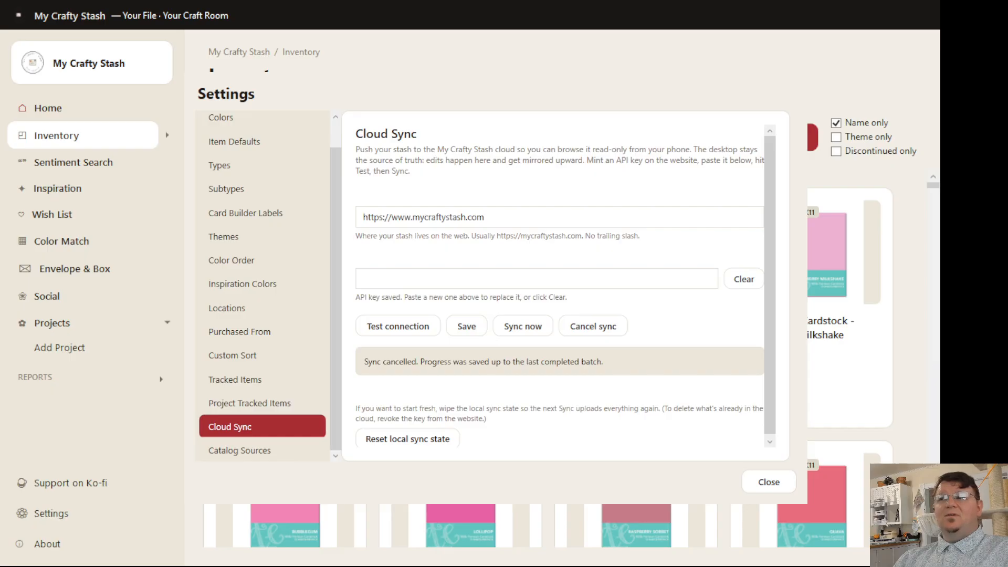
# Step: Switch to the website in the browser, open the synced My Stash collection and load two more batches of items
pyautogui.hotkey('alt', 'Tab')
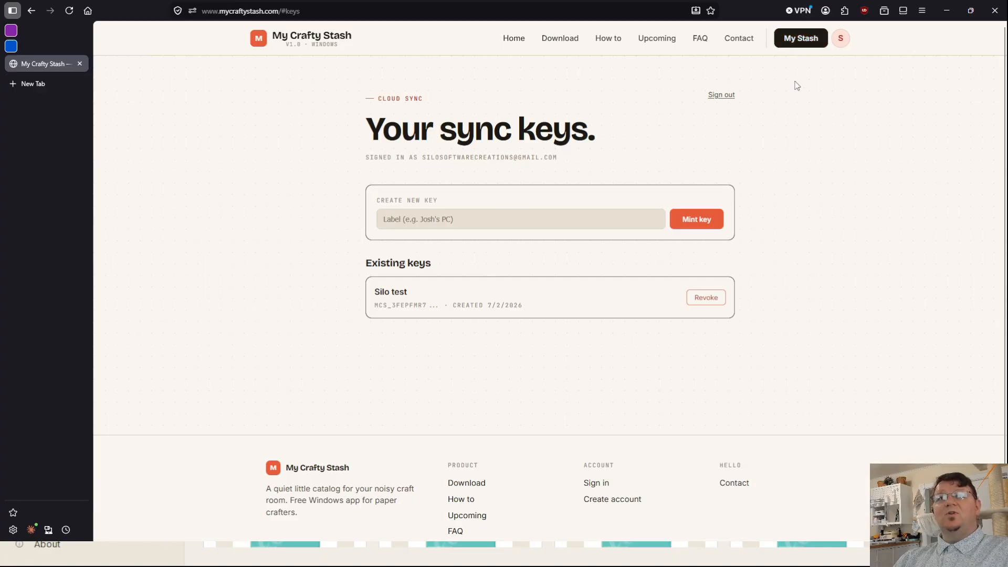
pyautogui.click(797, 41)
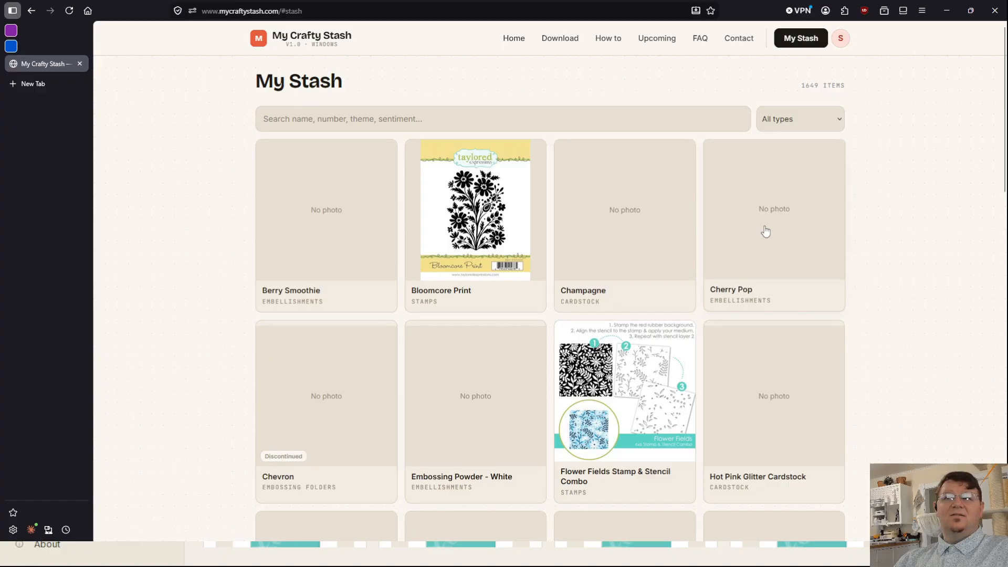
pyautogui.scroll(-15, 561, 408)
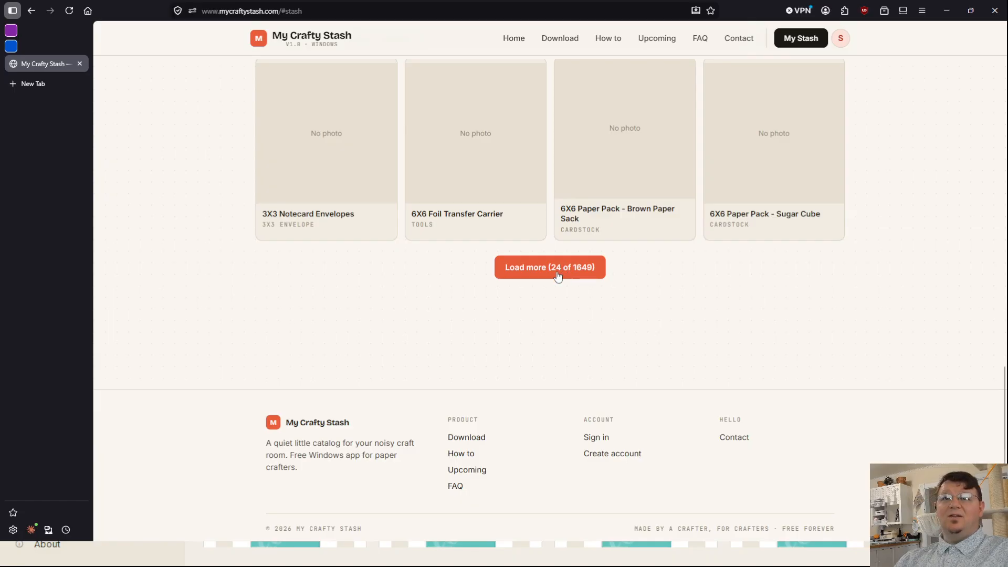
pyautogui.click(557, 277)
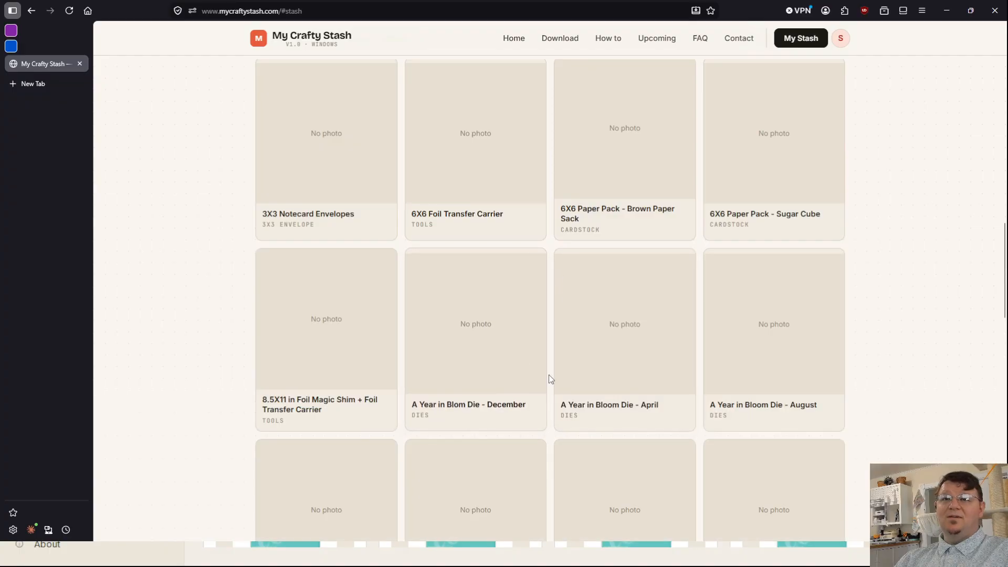
pyautogui.scroll(-15, 550, 377)
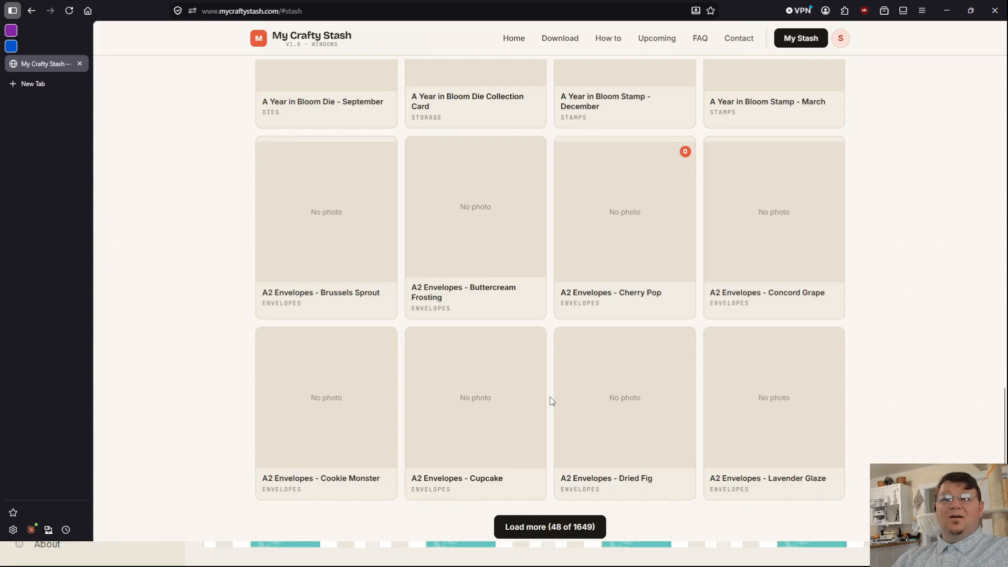
pyautogui.scroll(-4, 550, 399)
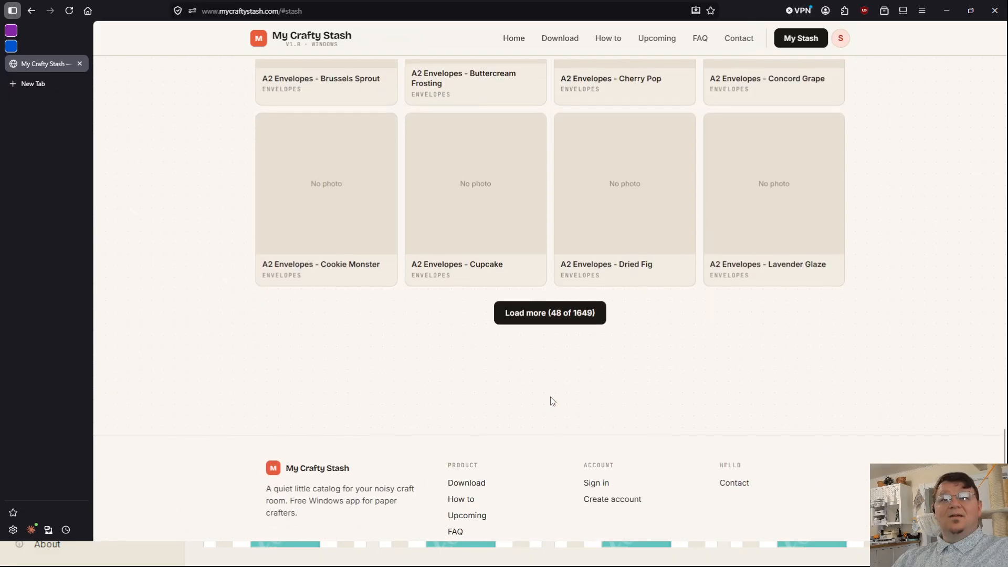
pyautogui.click(555, 315)
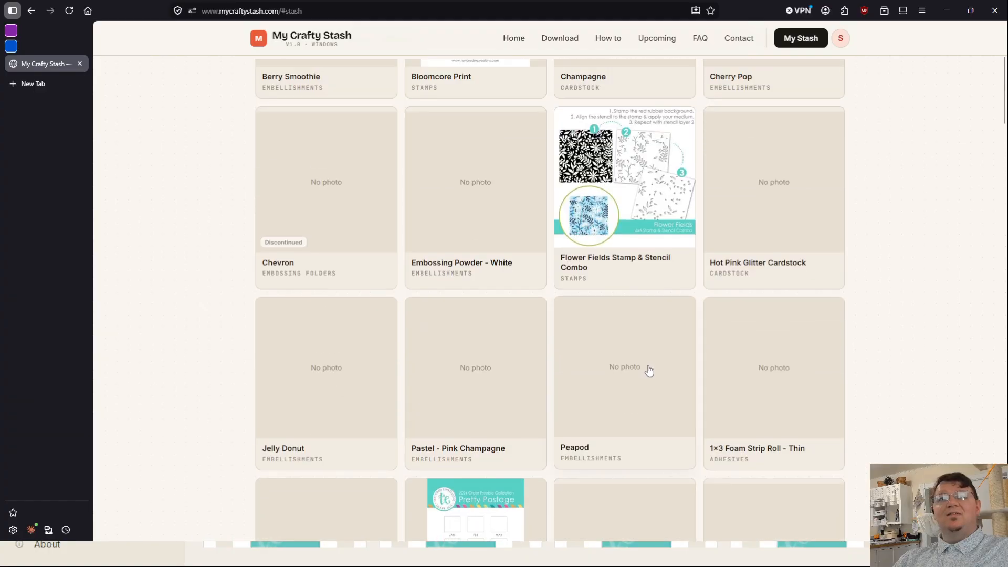
# Step: Search the online stash for "bloom" and browse the matching items
pyautogui.scroll(4, 650, 371)
pyautogui.click(443, 119)
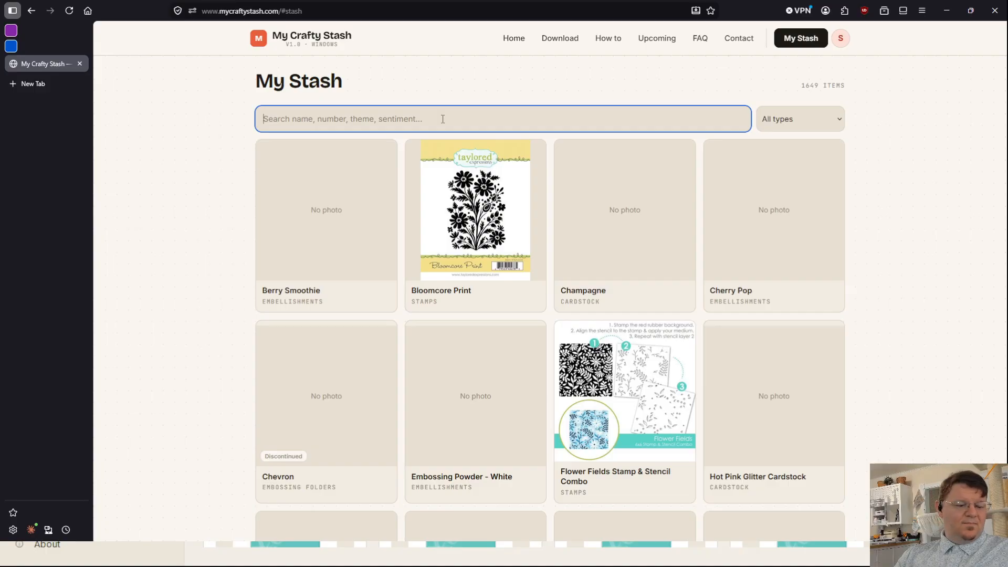
pyautogui.write('bloom')
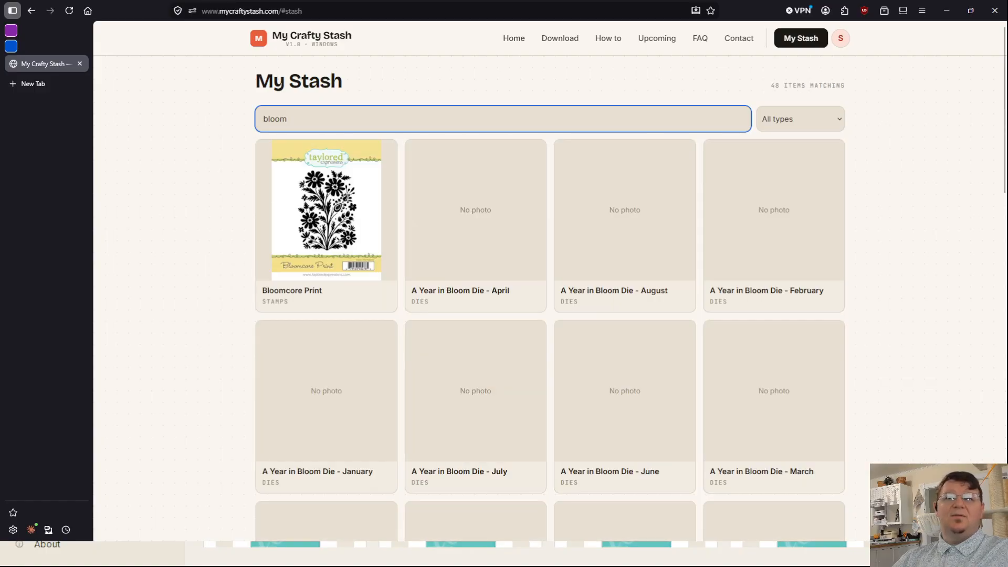
pyautogui.scroll(-10, 592, 392)
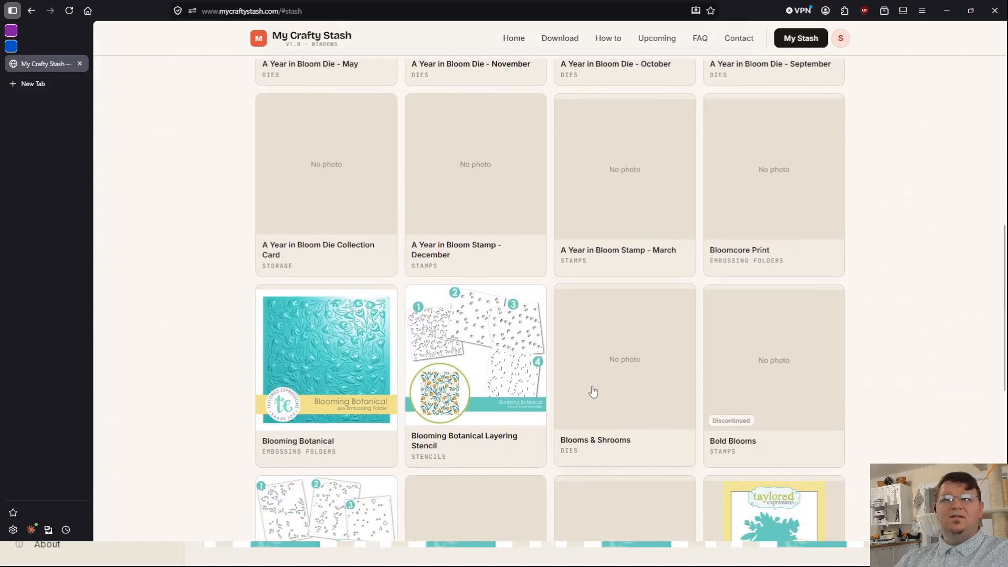
pyautogui.scroll(-1, 590, 388)
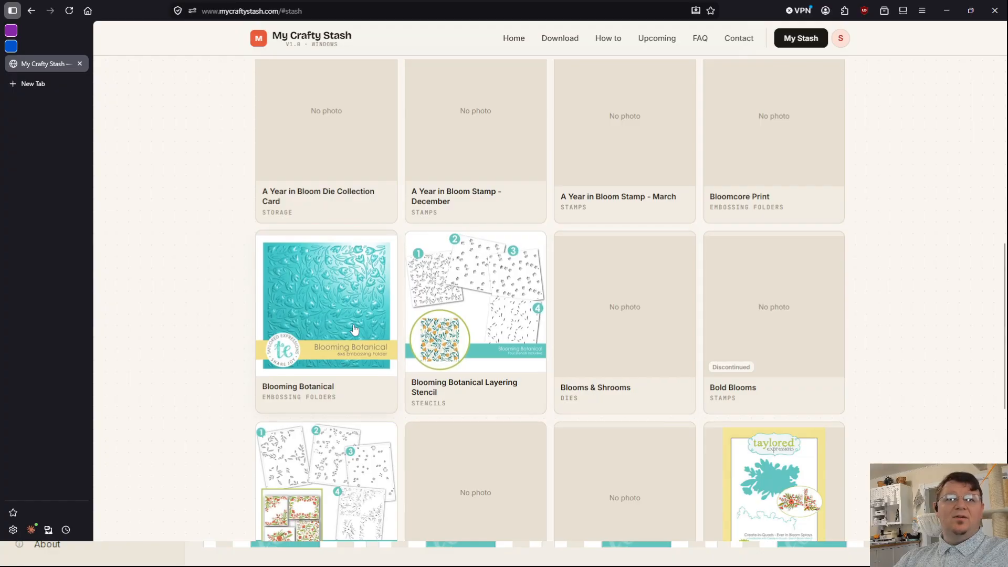